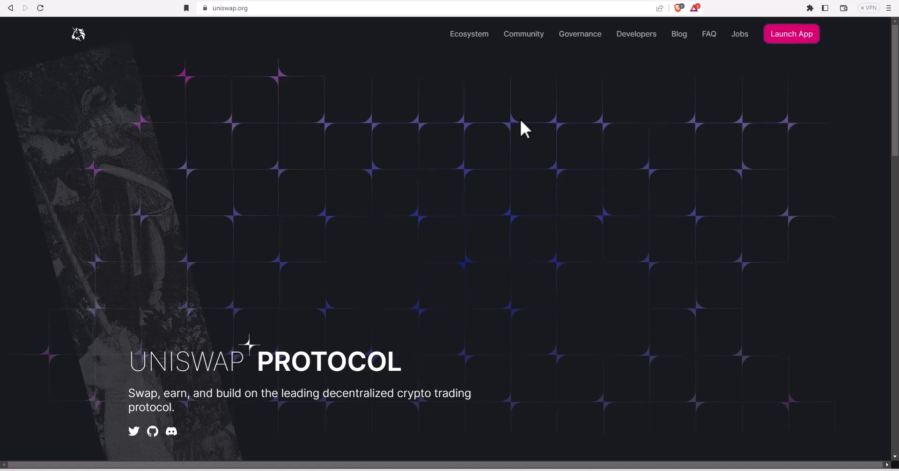
Switch from the Uniswap homepage to the metamask.io tab
{"action": "left_click", "coordinate": [212, 1]}
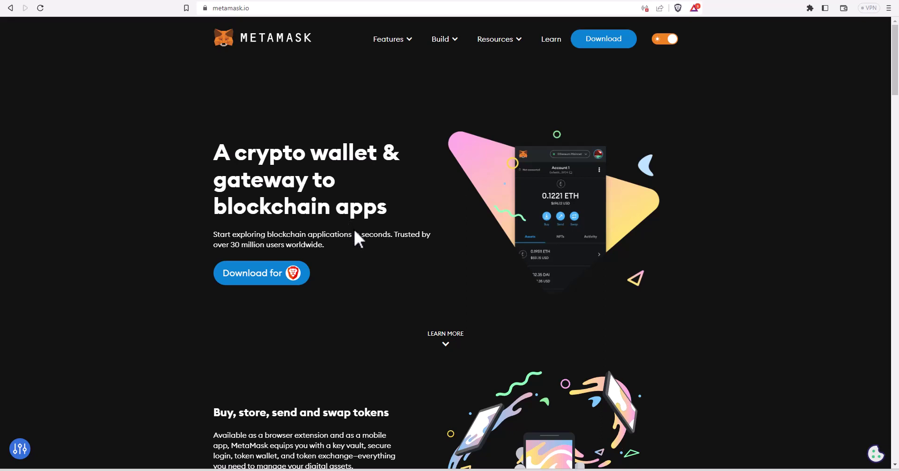
Return to the uniswap.org homepage tab
{"action": "left_click", "coordinate": [89, 1]}
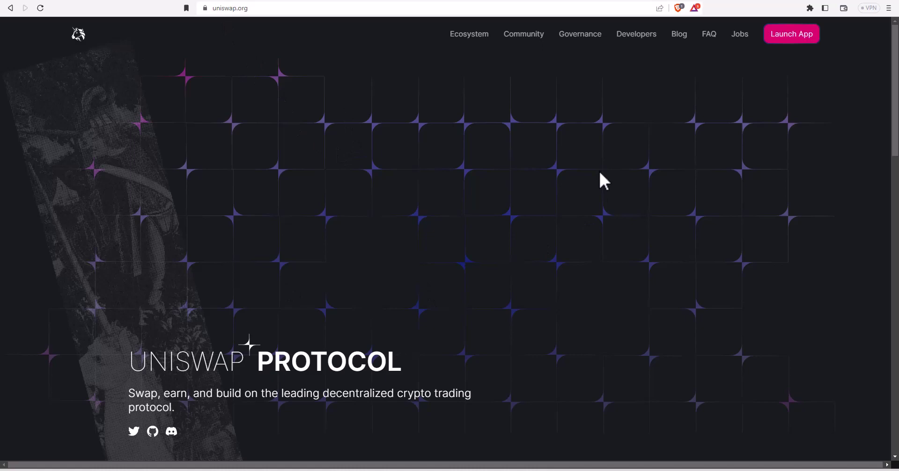
Launch the Uniswap swap app, check extensions for MetaMask, and bring up the wallet connect panel
{"action": "left_click", "coordinate": [792, 38]}
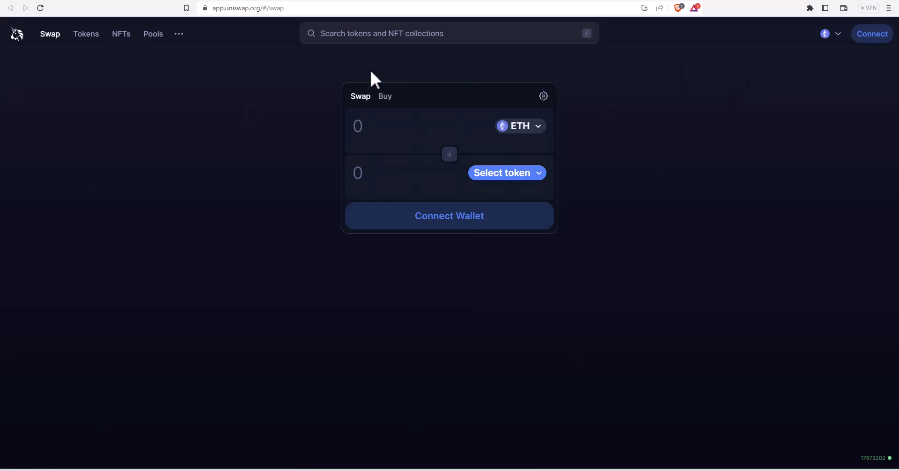
{"action": "left_click", "coordinate": [809, 8]}
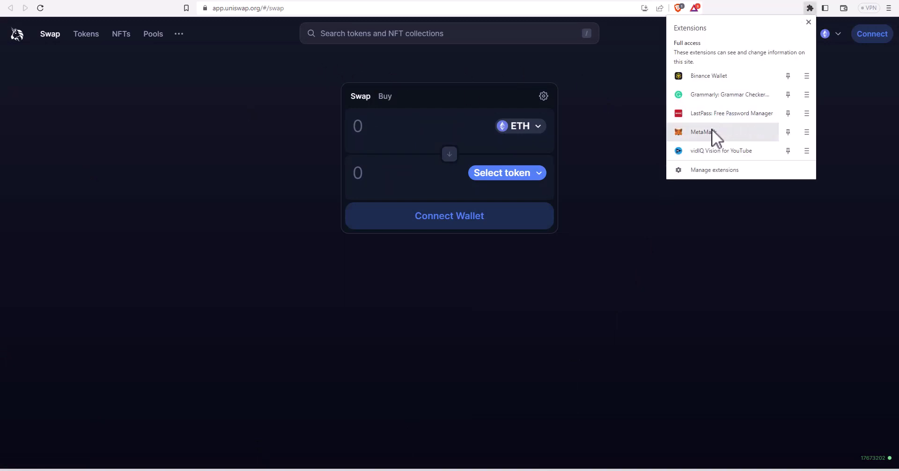
{"action": "left_click", "coordinate": [676, 305]}
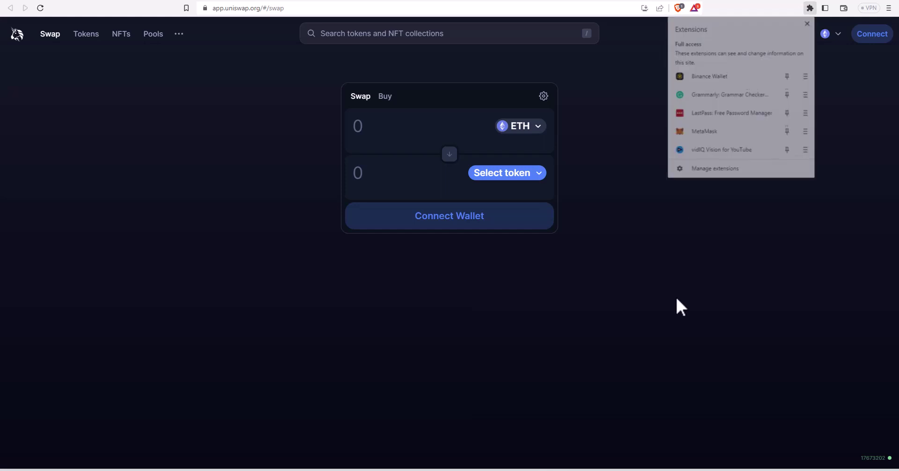
{"action": "left_click", "coordinate": [873, 38]}
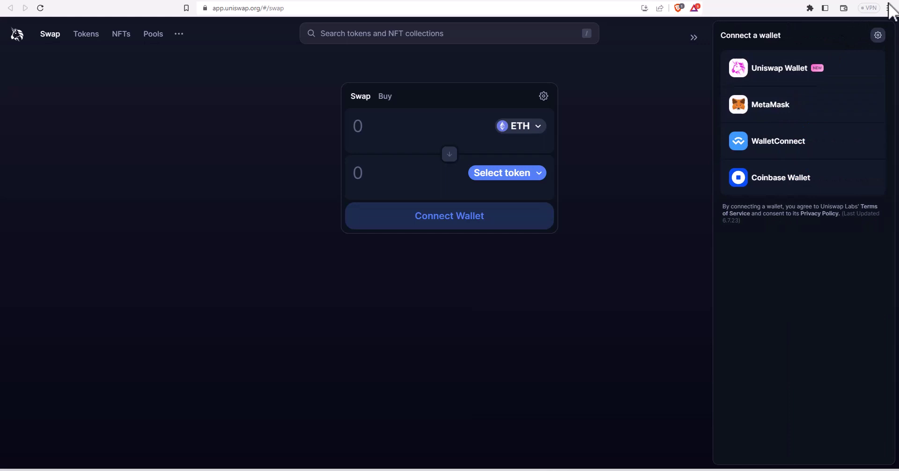
Connect MetaMask Account 1 to Uniswap so the swap form shows 0.026 ETH
{"action": "left_click", "coordinate": [779, 121]}
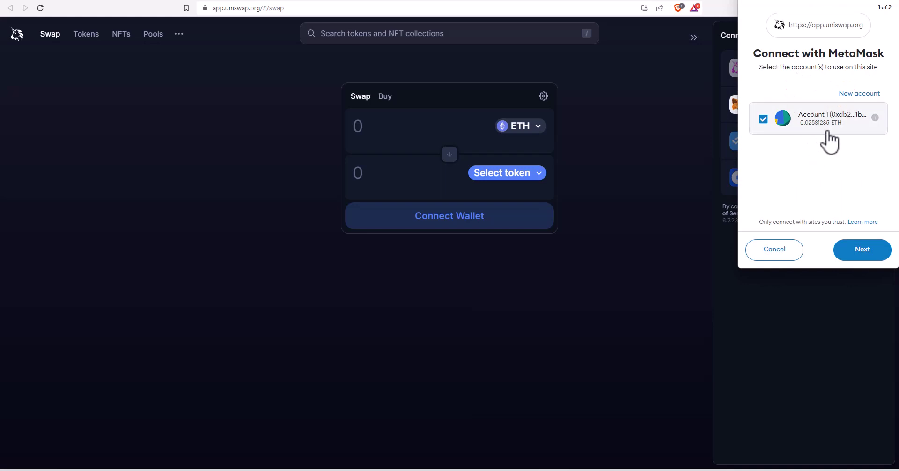
{"action": "left_click", "coordinate": [862, 250]}
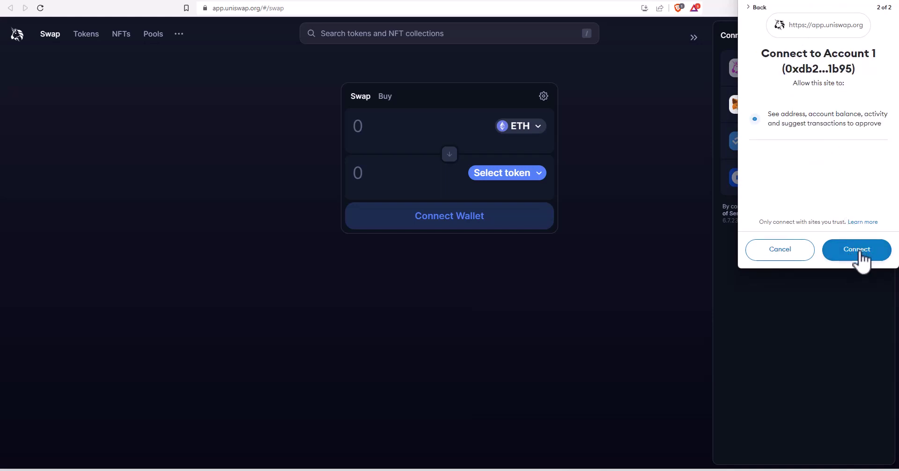
{"action": "left_click", "coordinate": [867, 249]}
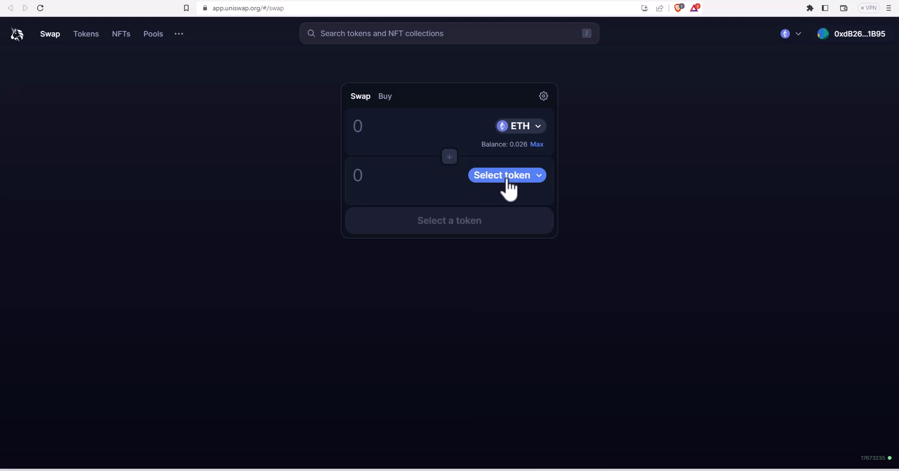
{"action": "left_click", "coordinate": [302, 1]}
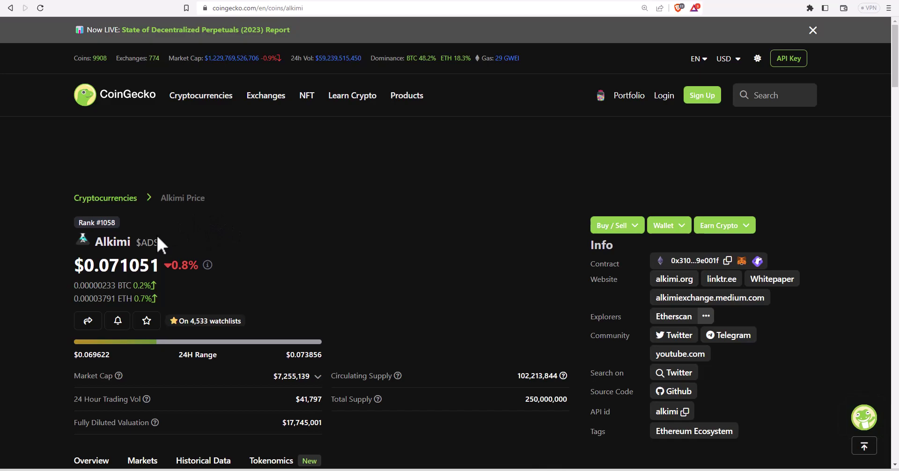
Search the receiving-token list for 'ads' to confirm Alkimi Exchange ($ADS) is listed
{"action": "key", "text": "ctrl+Tab"}
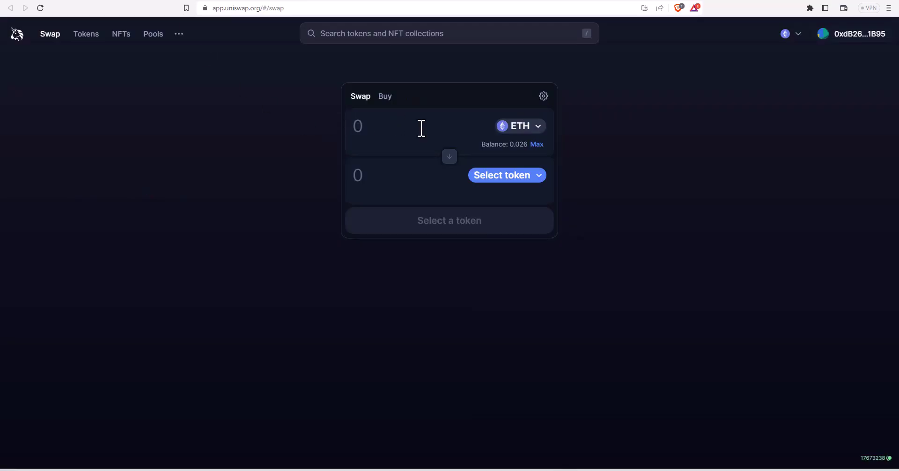
{"action": "left_click", "coordinate": [523, 184]}
{"action": "type", "text": "ads"}
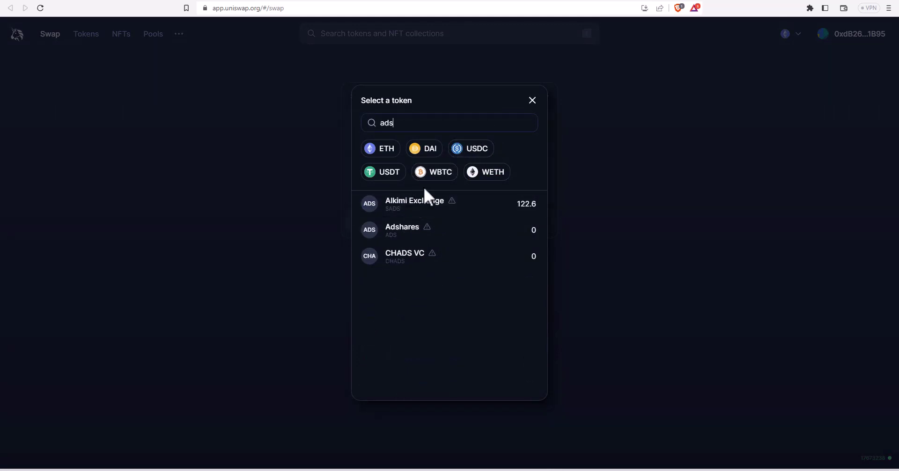
{"action": "key", "text": "BackSpace"}
{"action": "key", "text": "BackSpace"}
{"action": "key", "text": "BackSpace"}
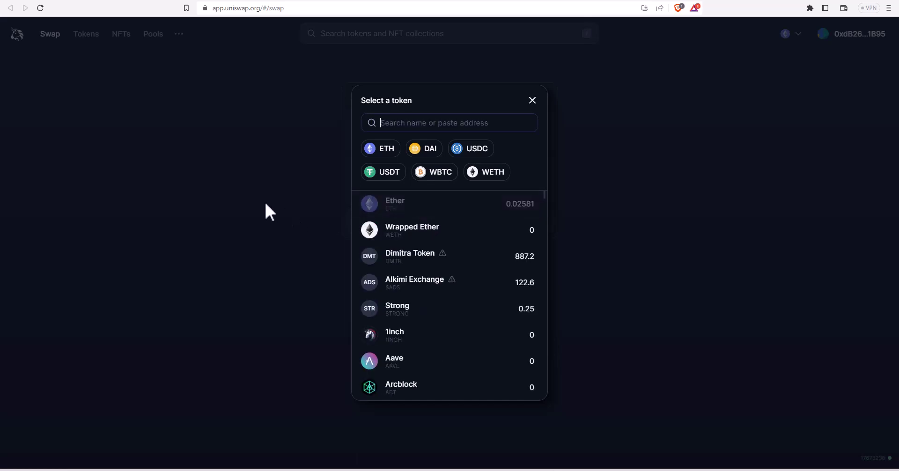
{"action": "left_click", "coordinate": [265, 205]}
Copy the Alkimi contract address from CoinGecko and go back to the Uniswap swap page
{"action": "left_click", "coordinate": [274, 2]}
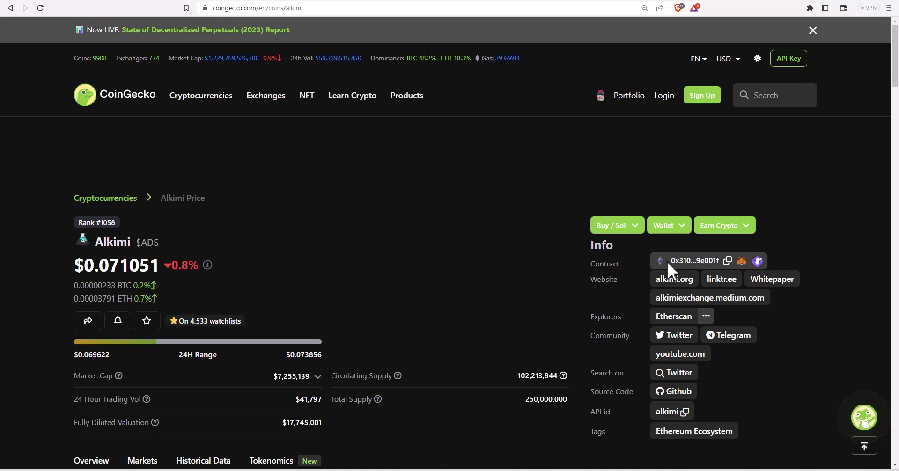
{"action": "left_click", "coordinate": [729, 265]}
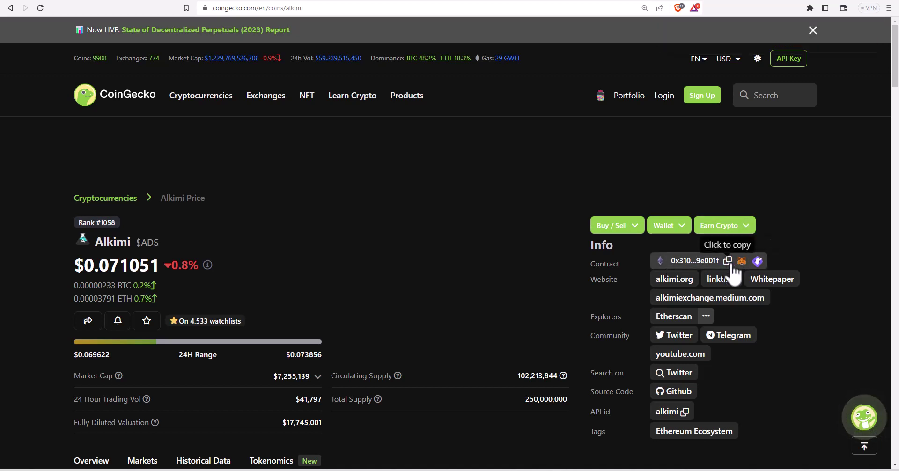
{"action": "left_click", "coordinate": [195, 1]}
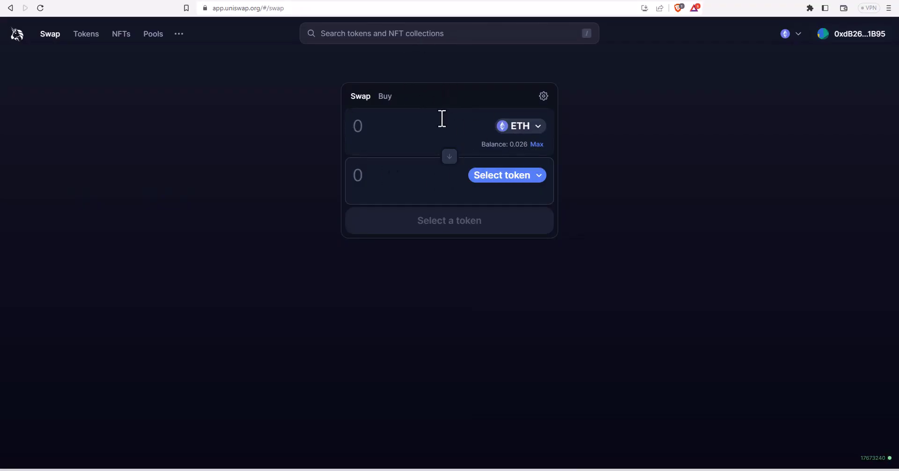
Paste the Alkimi contract address into token search and set Alkimi Exchange ($ADS) as the token received for ETH
{"action": "left_click", "coordinate": [520, 179]}
{"action": "right_click", "coordinate": [420, 124]}
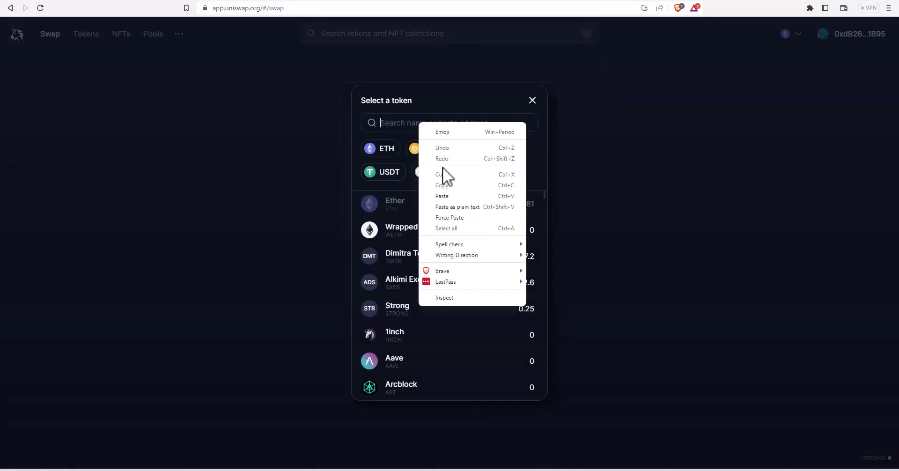
{"action": "left_click", "coordinate": [445, 194]}
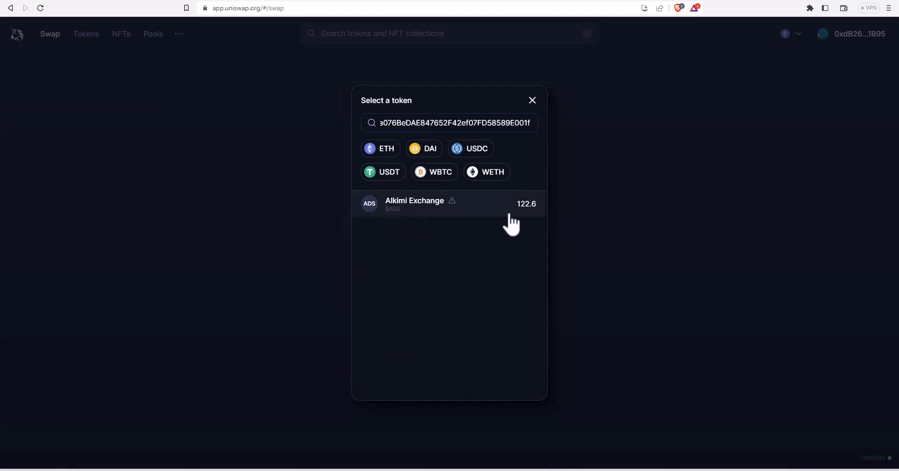
{"action": "left_click", "coordinate": [420, 216]}
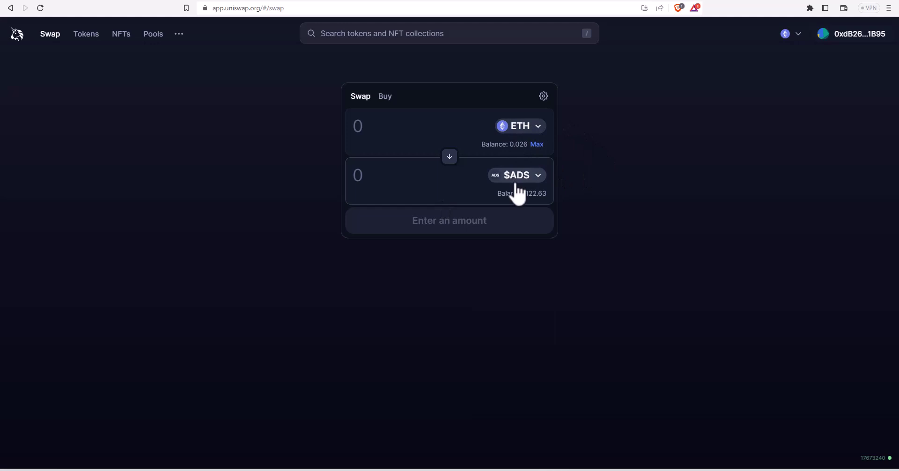
{"action": "left_click", "coordinate": [449, 157]}
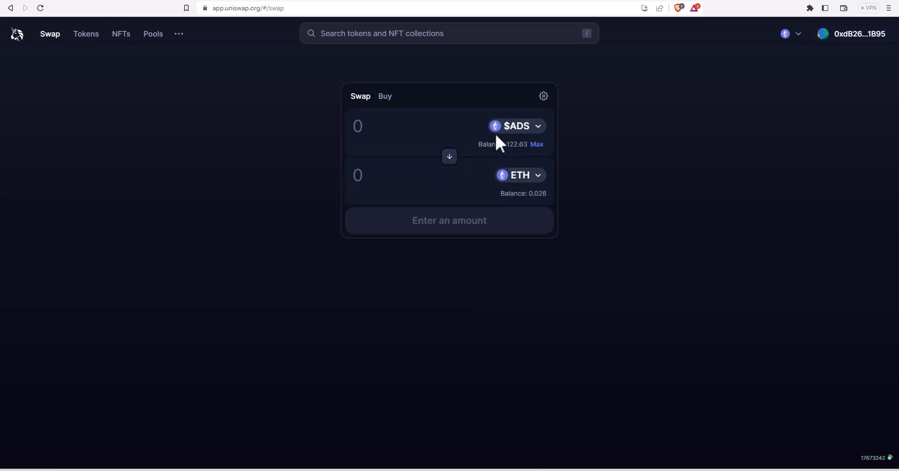
{"action": "left_click", "coordinate": [450, 157]}
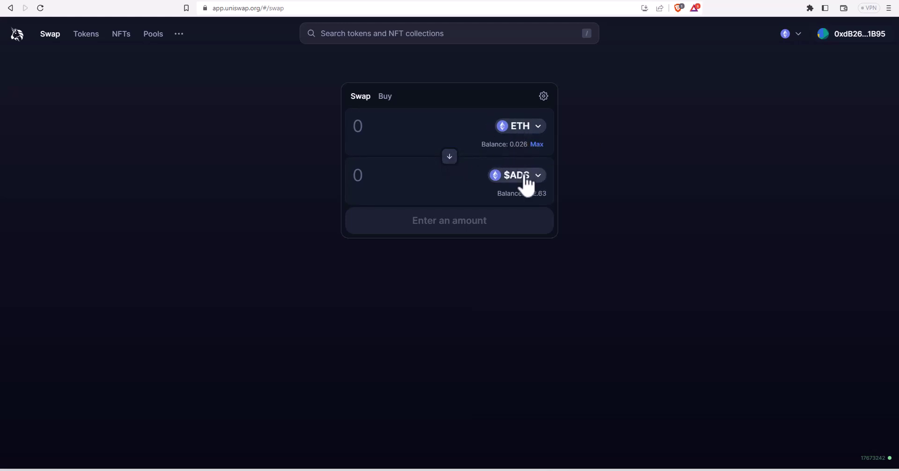
Enter 0.015 ETH as the amount to pay, quoted at 390.345 $ADS
{"action": "left_click", "coordinate": [364, 124]}
{"action": "type", "text": ".00"}
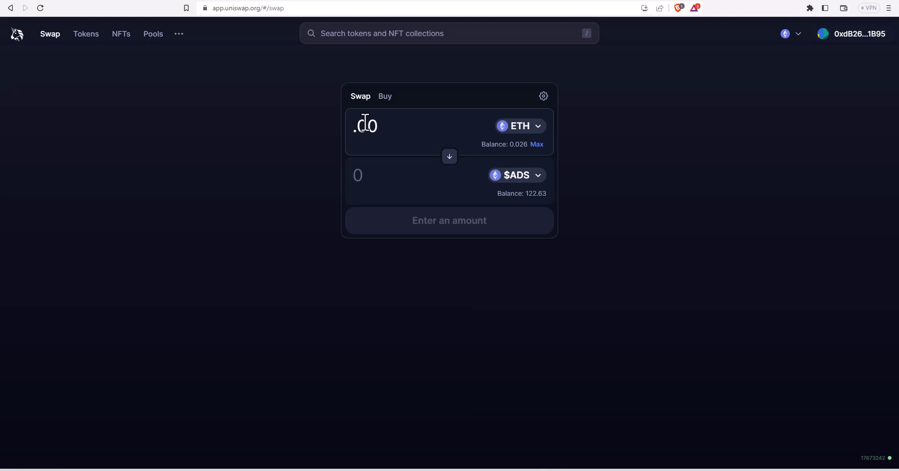
{"action": "key", "text": "BackSpace"}
{"action": "type", "text": "15"}
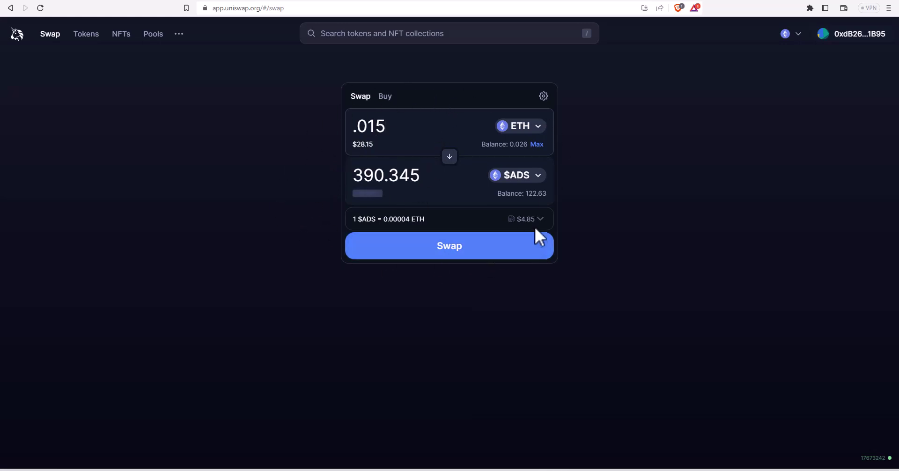
{"action": "mouse_move", "coordinate": [535, 225]}
{"action": "key", "text": "BackSpace"}
{"action": "key", "text": "BackSpace"}
{"action": "key", "text": "BackSpace"}
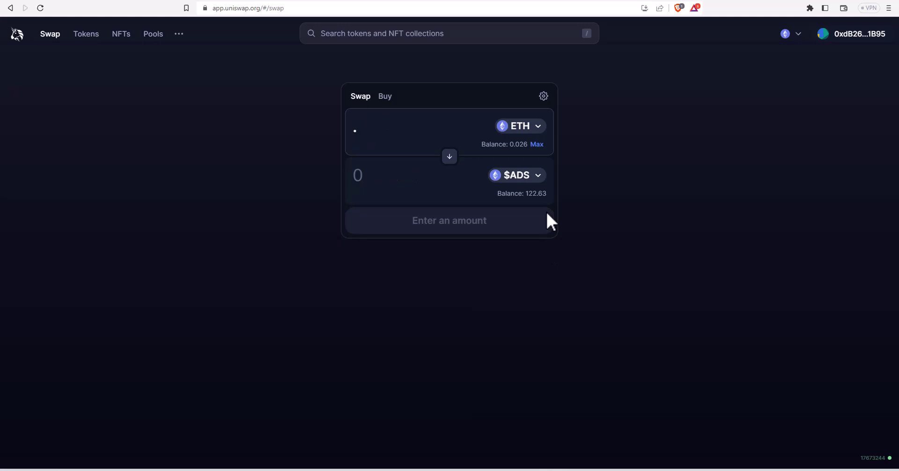
{"action": "key", "text": "BackSpace"}
{"action": "type", "text": "1"}
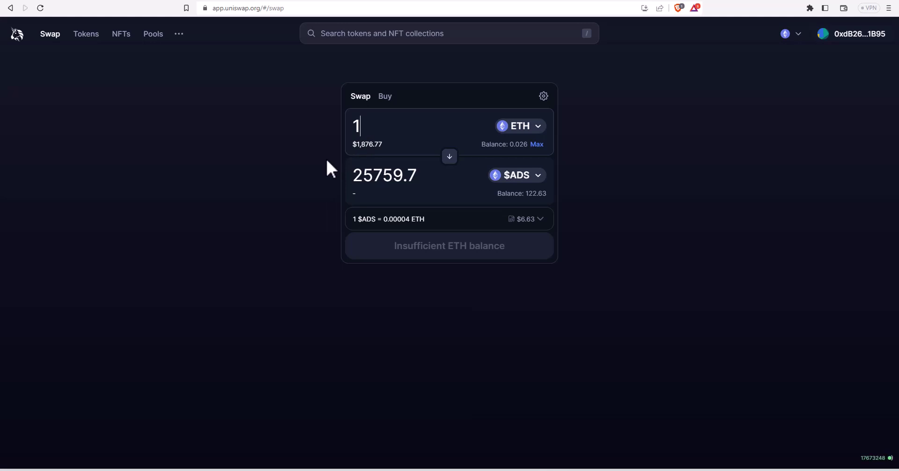
{"action": "key", "text": "BackSpace"}
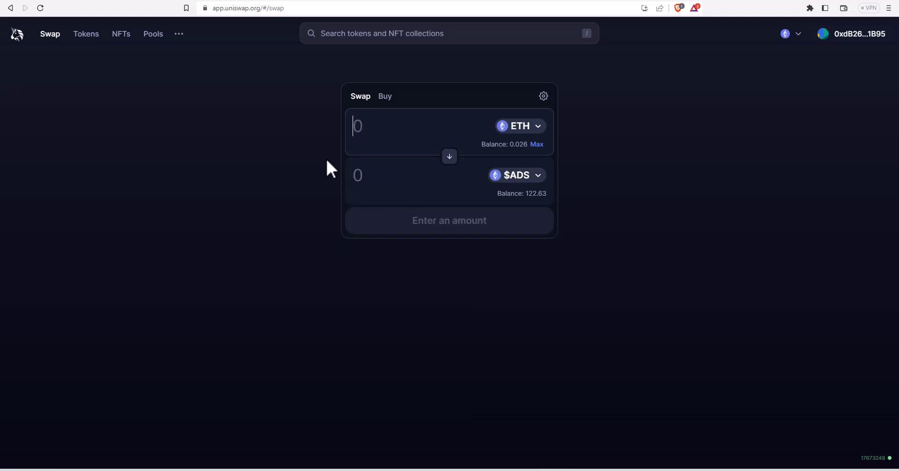
{"action": "type", "text": ".015"}
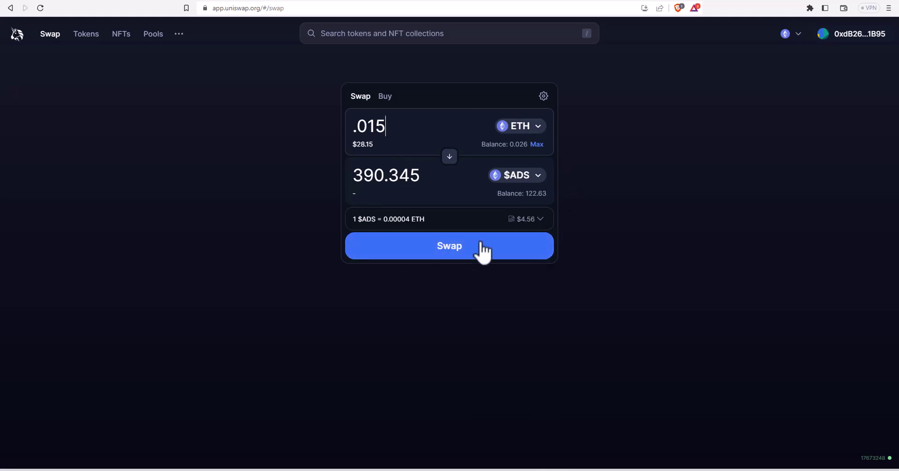
Review, confirm and approve in MetaMask the 0.015 ETH swap for 388.775 $ADS
{"action": "left_click", "coordinate": [466, 251]}
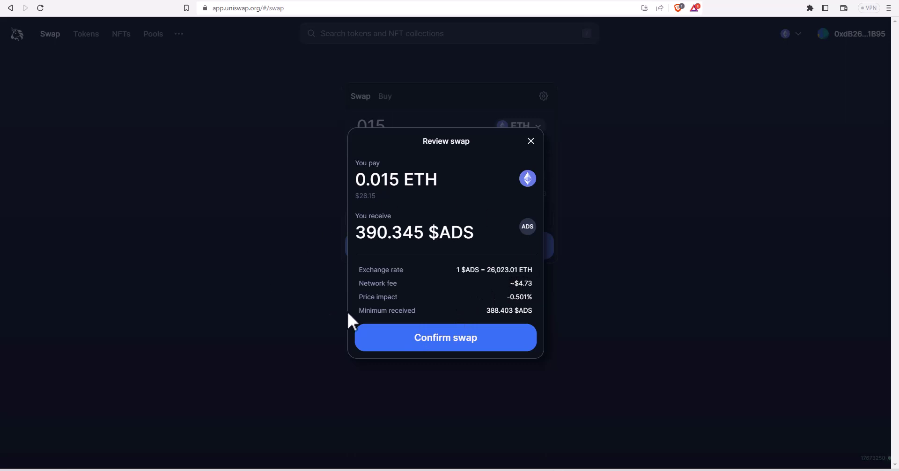
{"action": "left_click", "coordinate": [454, 345]}
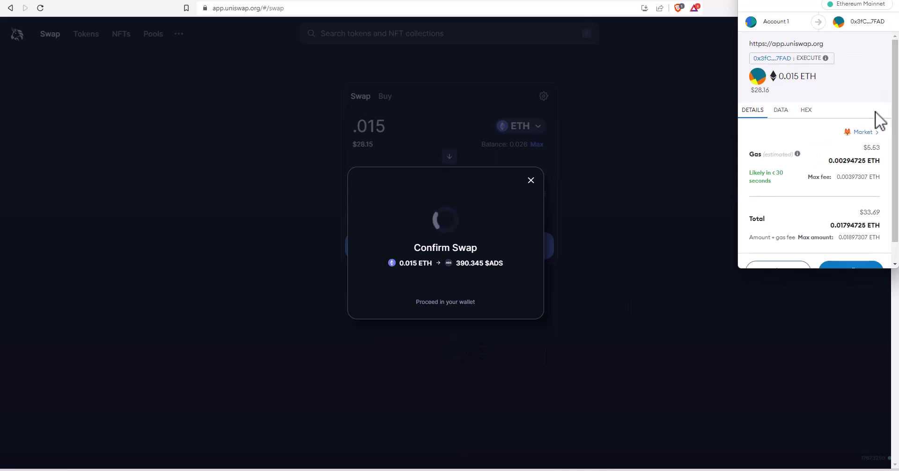
{"action": "scroll", "coordinate": [881, 121], "scroll_direction": "down", "scroll_amount": 1}
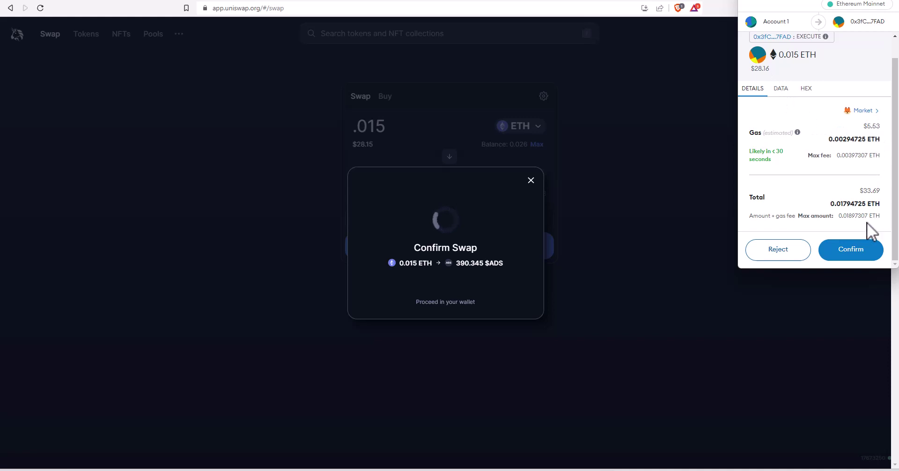
{"action": "left_click", "coordinate": [865, 256]}
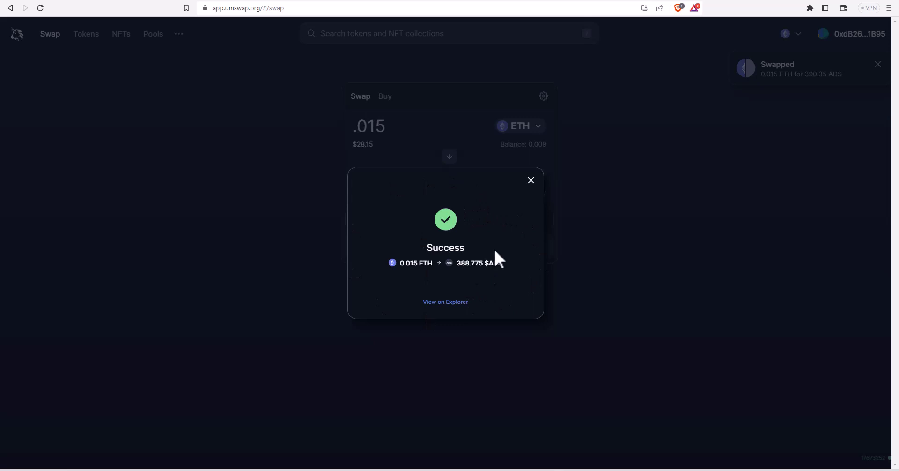
Close the success notice and refresh the MetaMask Tokens list, which shows only 0.009 ETH
{"action": "left_click", "coordinate": [531, 180]}
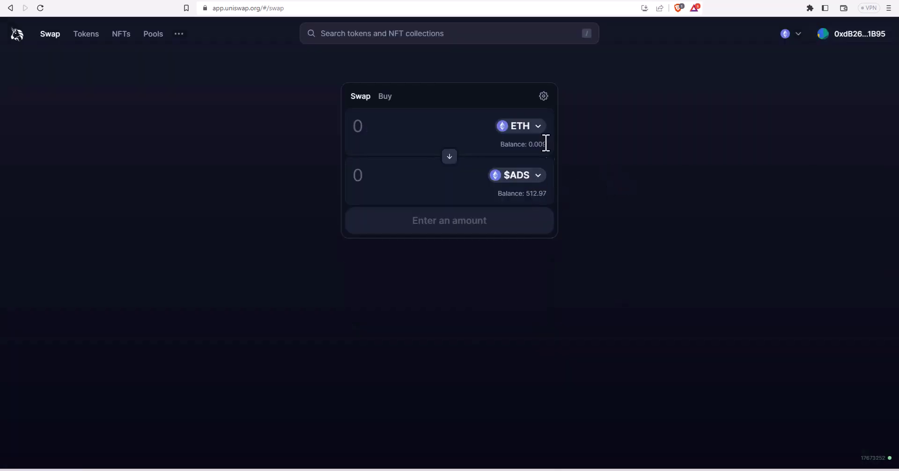
{"action": "left_click", "coordinate": [810, 8]}
{"action": "left_click", "coordinate": [746, 129]}
{"action": "left_click", "coordinate": [671, 167]}
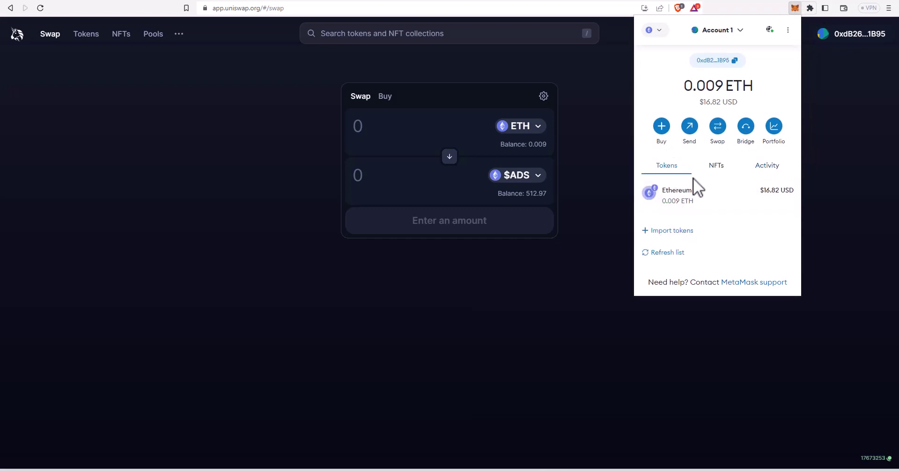
{"action": "left_click", "coordinate": [672, 253]}
Add the Alkimi $ADS token to MetaMask from its CoinGecko contract address
{"action": "left_click", "coordinate": [299, 1]}
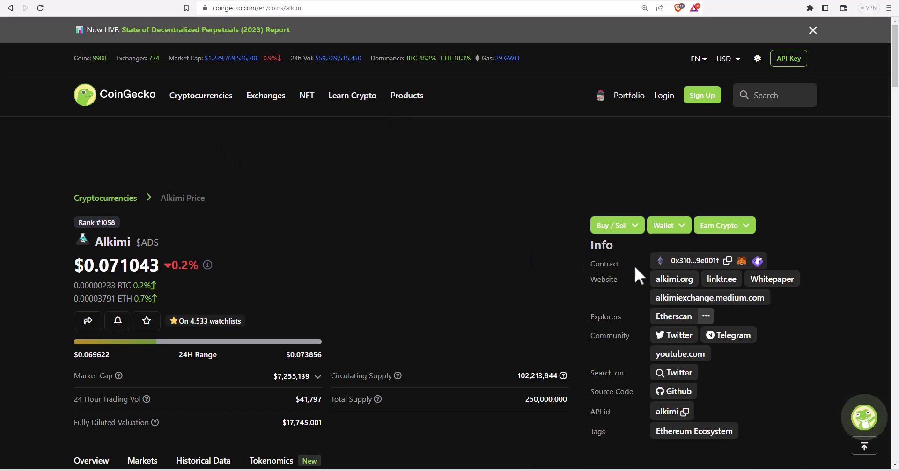
{"action": "left_click", "coordinate": [744, 262]}
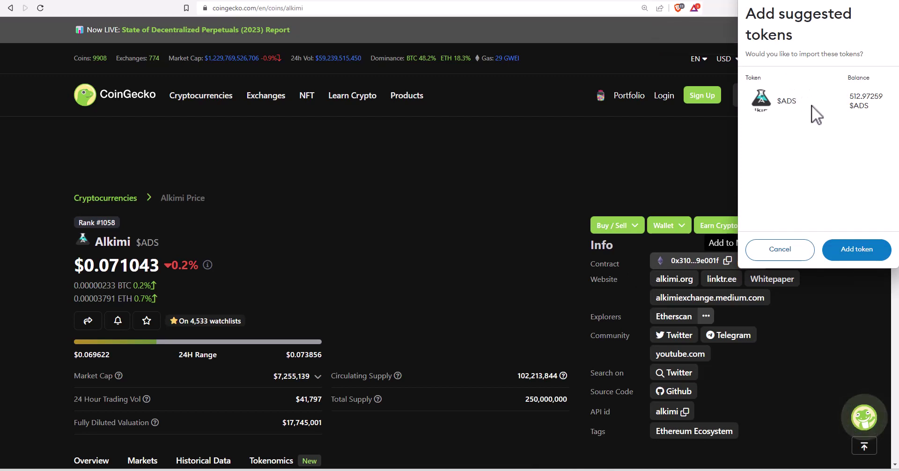
{"action": "left_click", "coordinate": [857, 250]}
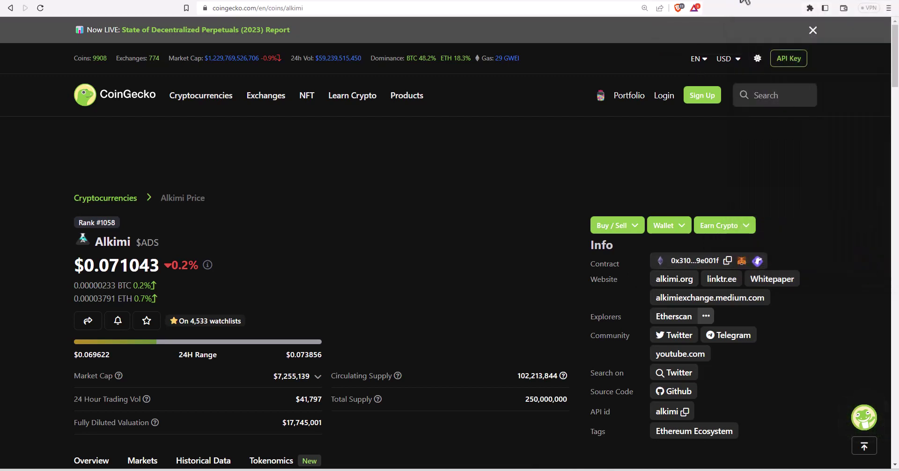
{"action": "left_click", "coordinate": [810, 8]}
Confirm MetaMask shows 512.97259 $ADS beside 0.009 ETH, then return to the Uniswap swap page
{"action": "left_click", "coordinate": [718, 127]}
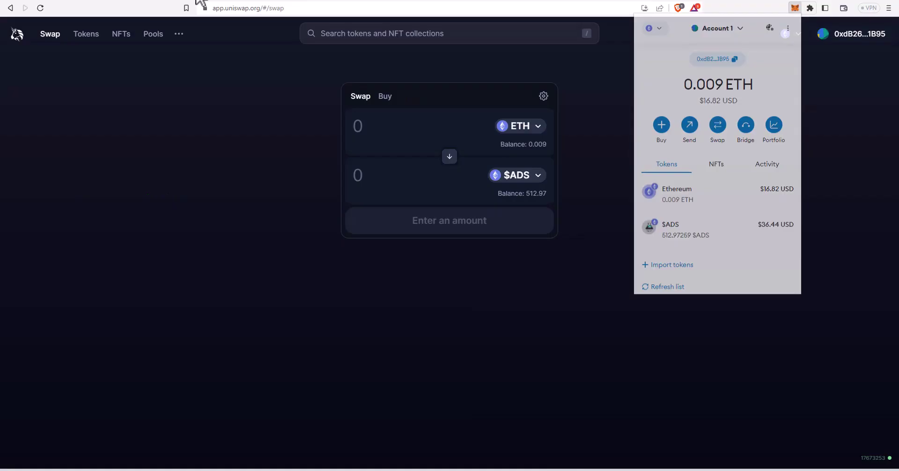
{"action": "left_click", "coordinate": [568, 187]}
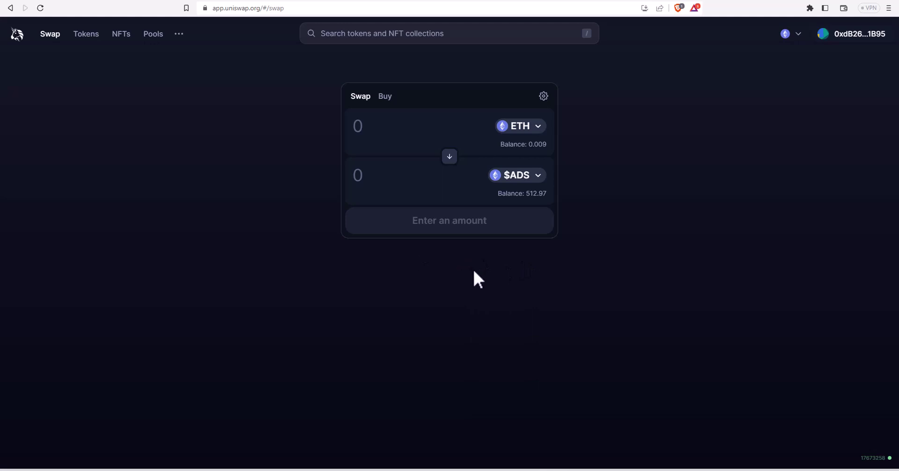
Bring back the CoinGecko Alkimi ($ADS) price page, now quoting $0.071061
{"action": "left_click", "coordinate": [286, 3]}
{"action": "left_click", "coordinate": [216, 3]}
{"action": "left_click", "coordinate": [312, 2]}
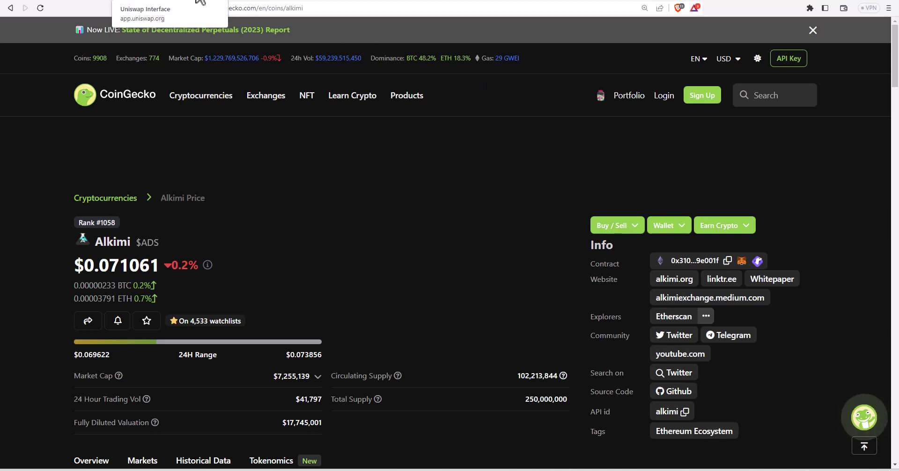
On the Uniswap swap page, list the networks: Ethereum, Polygon, Celo, BNB Chain, Arbitrum, Optimism
{"action": "left_click", "coordinate": [200, 1]}
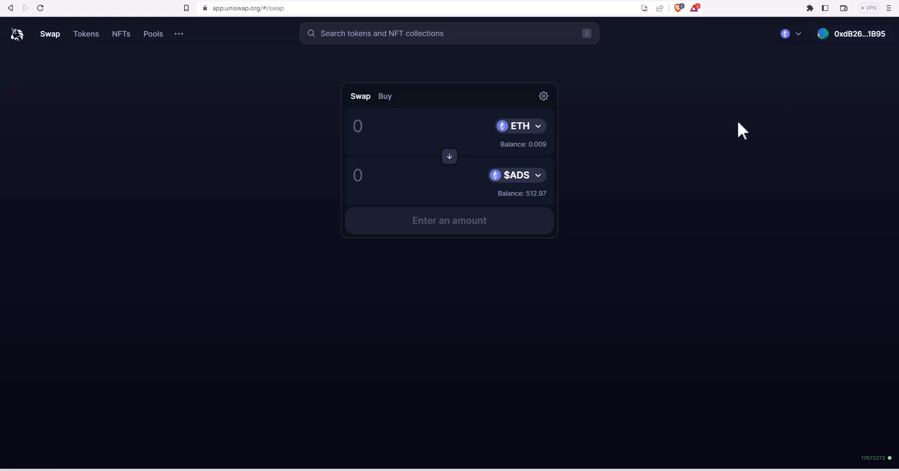
{"action": "left_click", "coordinate": [801, 41]}
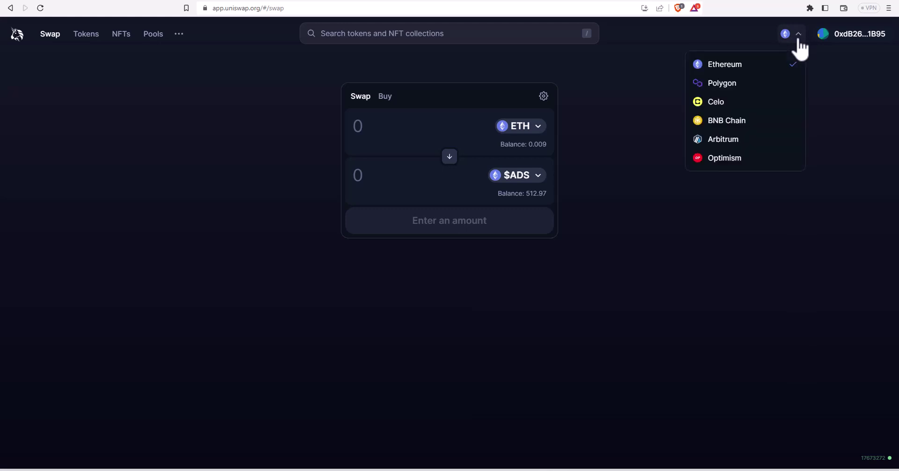